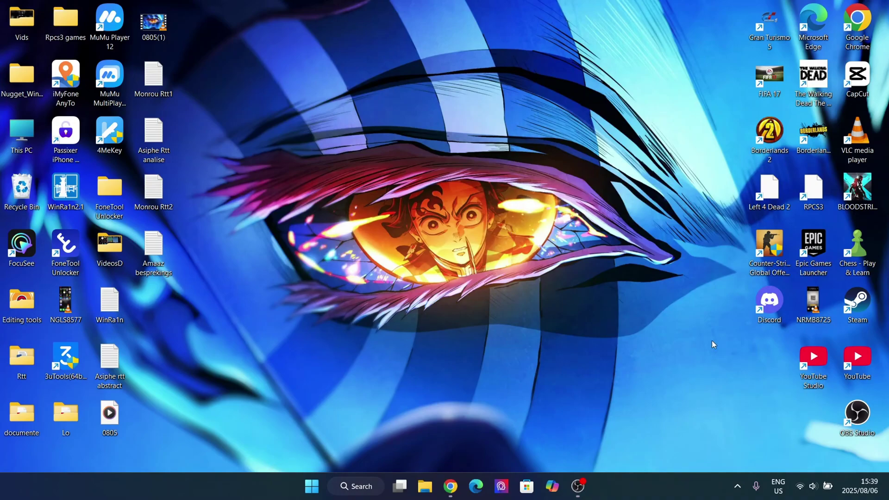
# Switch to Chrome and examine the MediaFire file page for the krnl_release_2.684.688_2025.8.6_41 APK, returning to the desktop
pyautogui.click(450, 486)
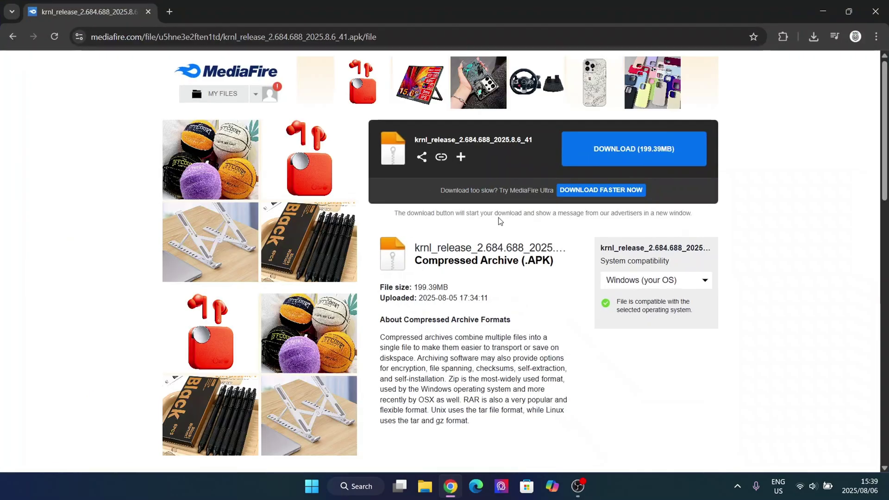
pyautogui.moveTo(413, 250); pyautogui.dragTo(554, 262)
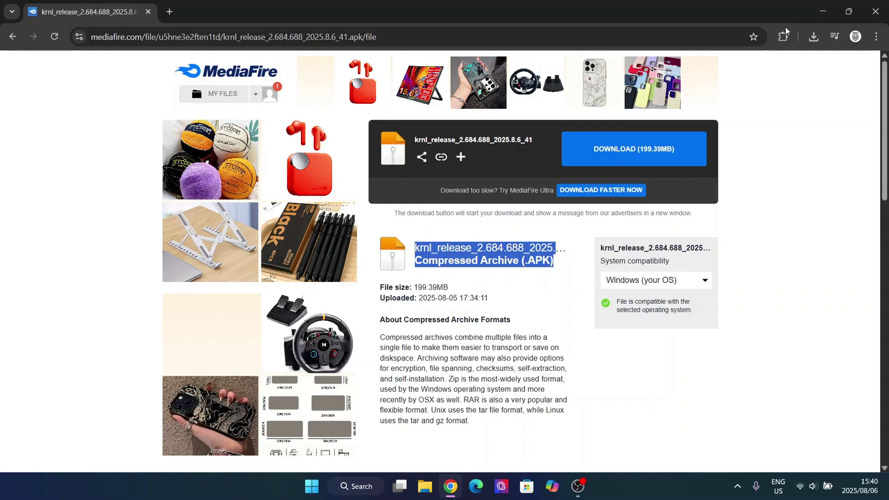
pyautogui.click(824, 11)
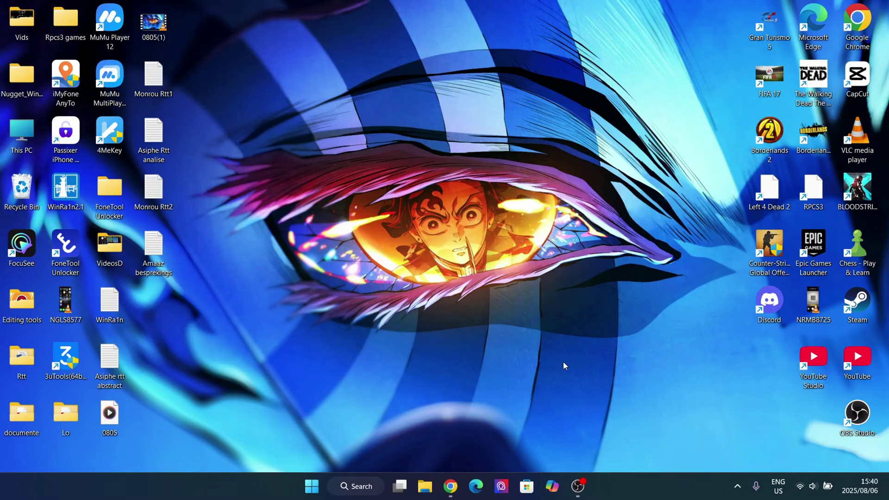
pyautogui.click(451, 486)
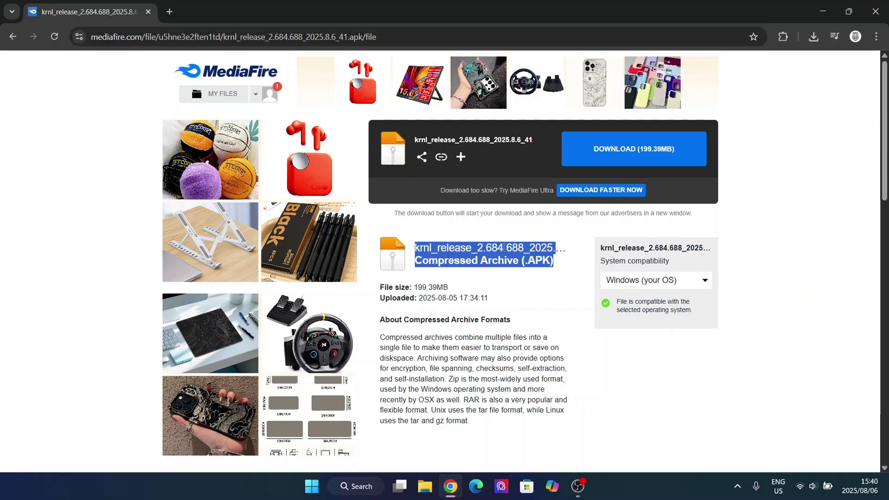
pyautogui.moveTo(551, 10); pyautogui.dragTo(535, 77)
pyautogui.press('super+d')
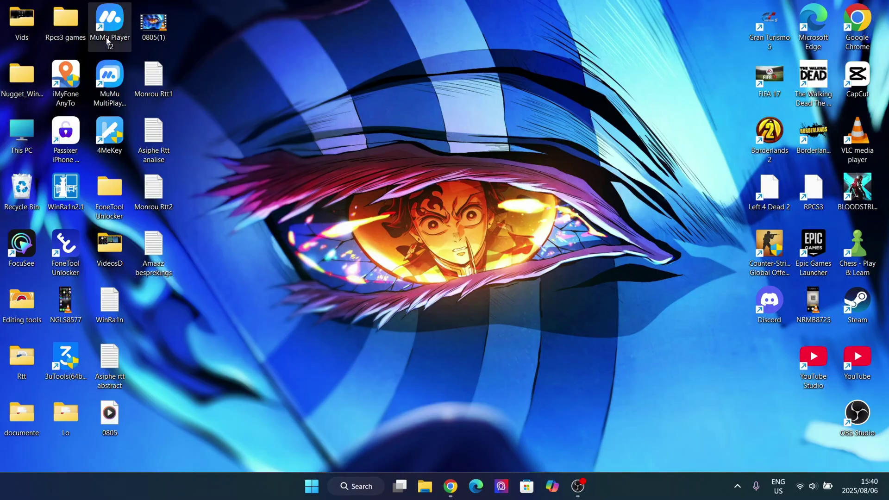
pyautogui.moveTo(102, 27); pyautogui.dragTo(437, 317)
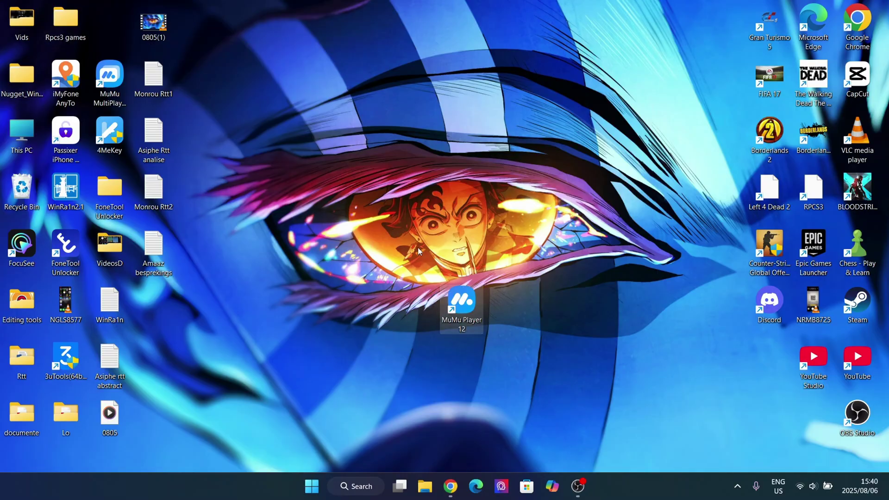
pyautogui.moveTo(456, 305); pyautogui.dragTo(109, 23)
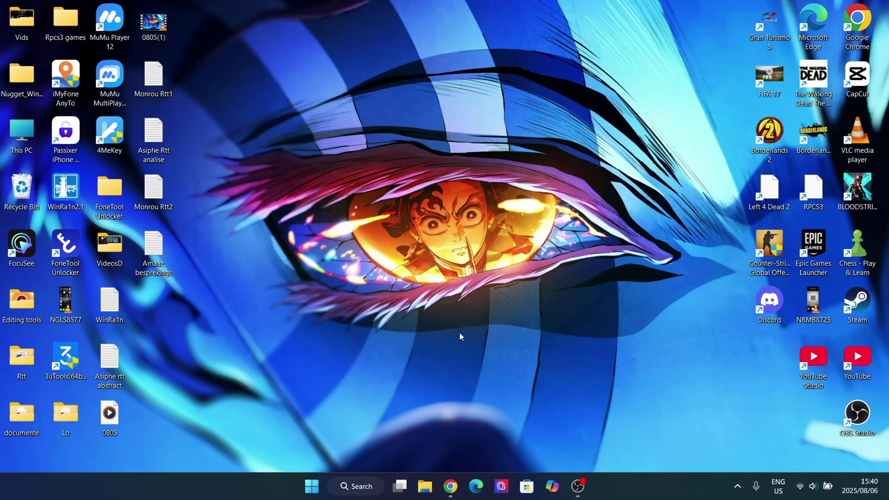
pyautogui.moveTo(285, 154); pyautogui.dragTo(285, 232)
# Switch to Chrome and start downloading the krnl_release_2.684.688_2025.8.6_41 APK from its MediaFire page
pyautogui.click(452, 493)
pyautogui.click(537, 296)
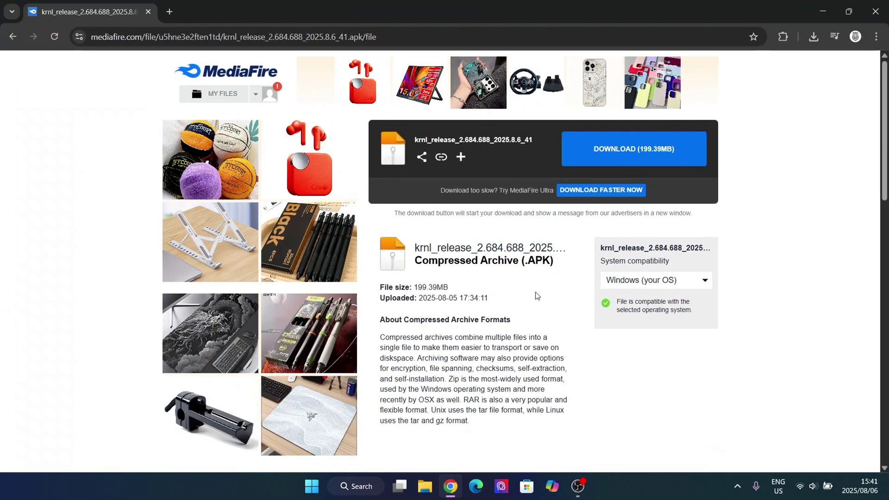
pyautogui.scroll(-5, 509, 280)
pyautogui.scroll(5, 508, 261)
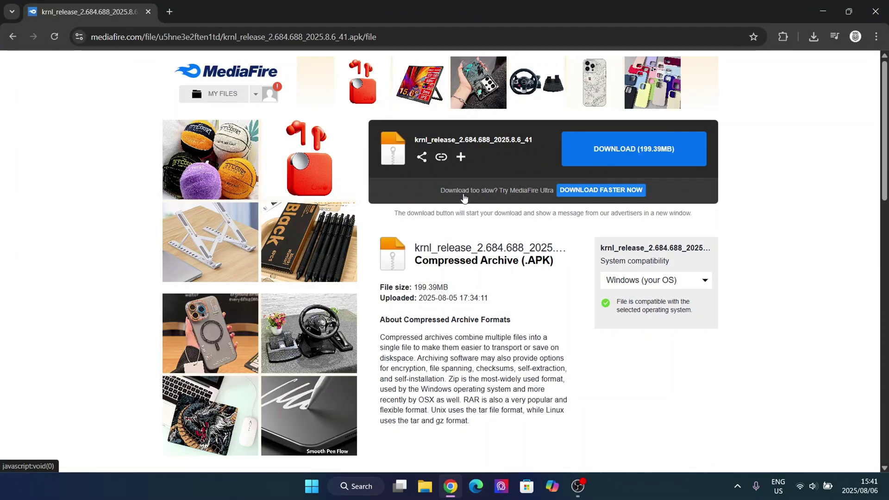
pyautogui.click(619, 161)
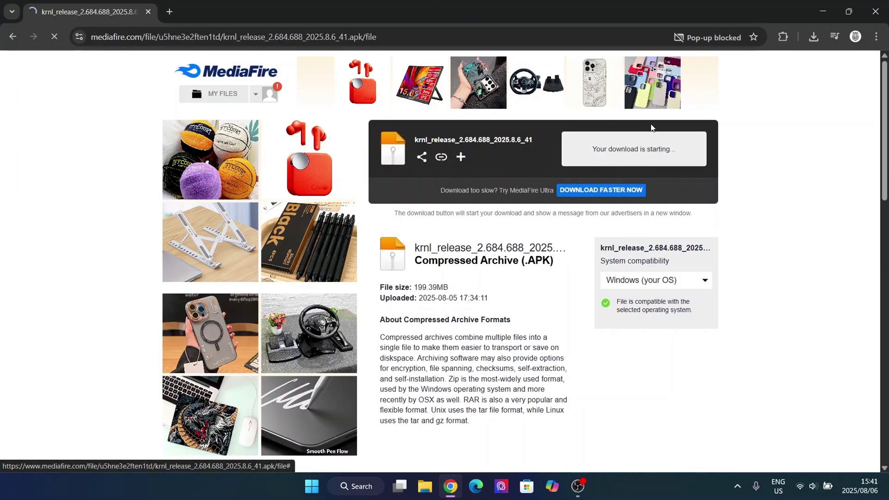
# Check the browser's recent download history for the APK and minimize the browser window
pyautogui.click(835, 37)
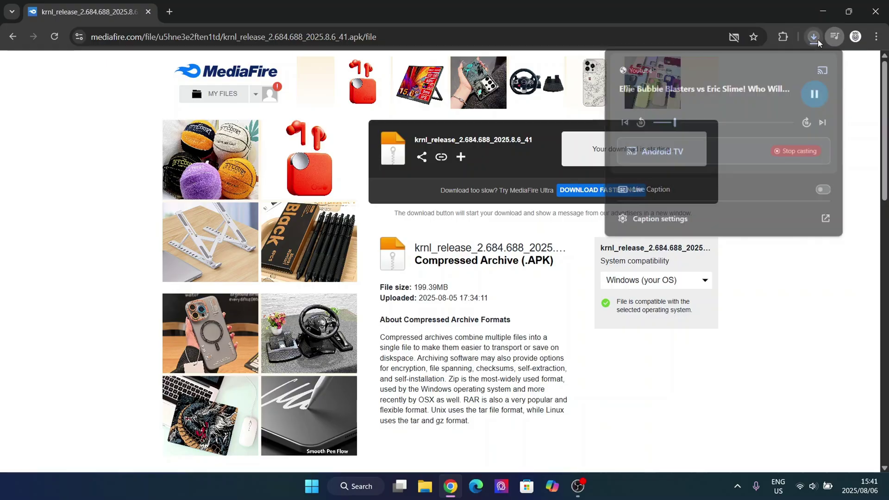
pyautogui.click(813, 37)
pyautogui.moveTo(804, 90)
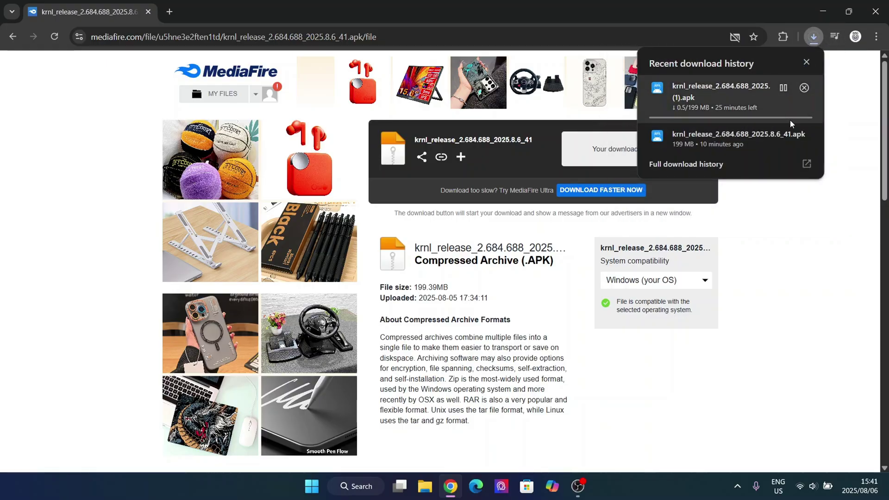
pyautogui.click(822, 11)
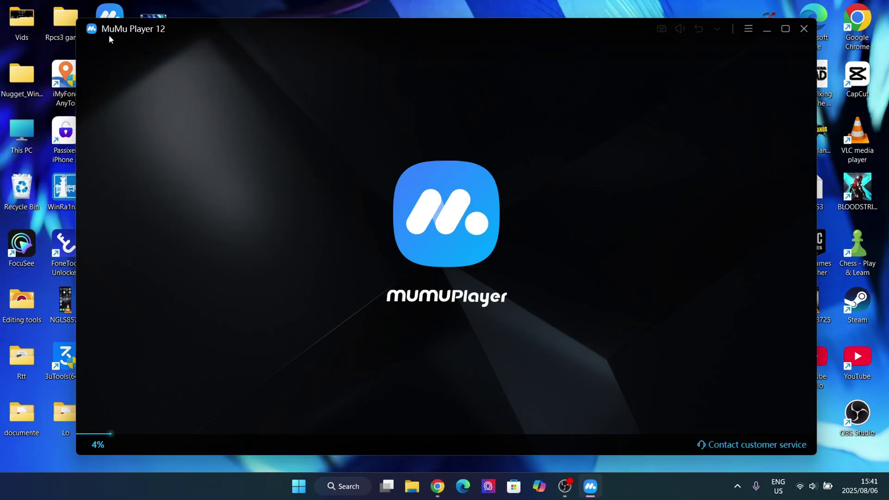
# Switch to a maximized MuMu Player 12 window and uninstall the existing Roblox app
pyautogui.click(785, 29)
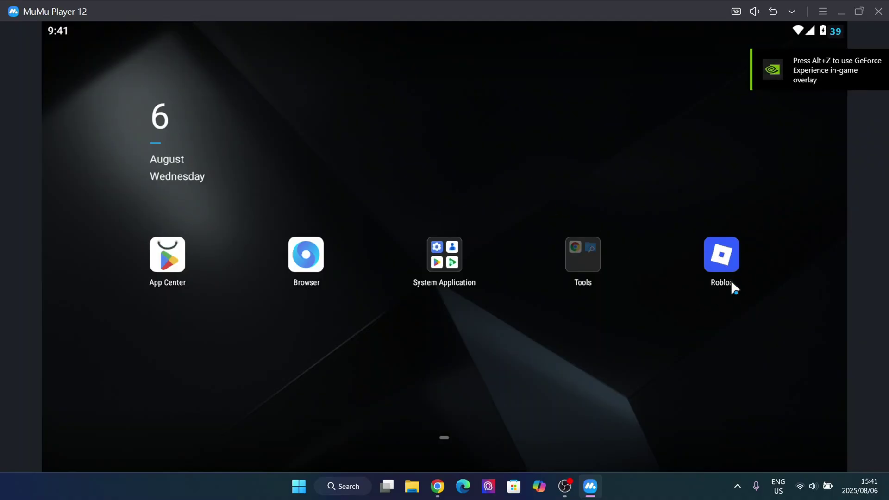
pyautogui.moveTo(710, 359); pyautogui.dragTo(796, 403)
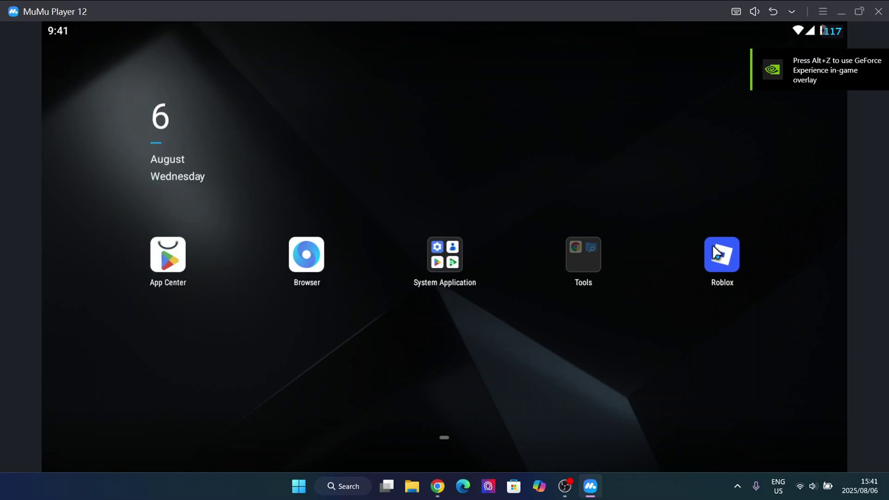
pyautogui.rightClick(716, 247)
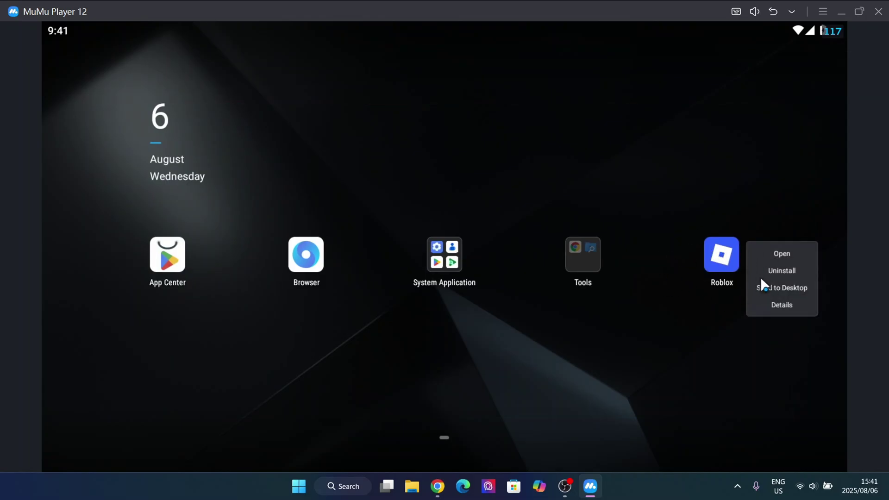
pyautogui.click(778, 269)
pyautogui.click(477, 310)
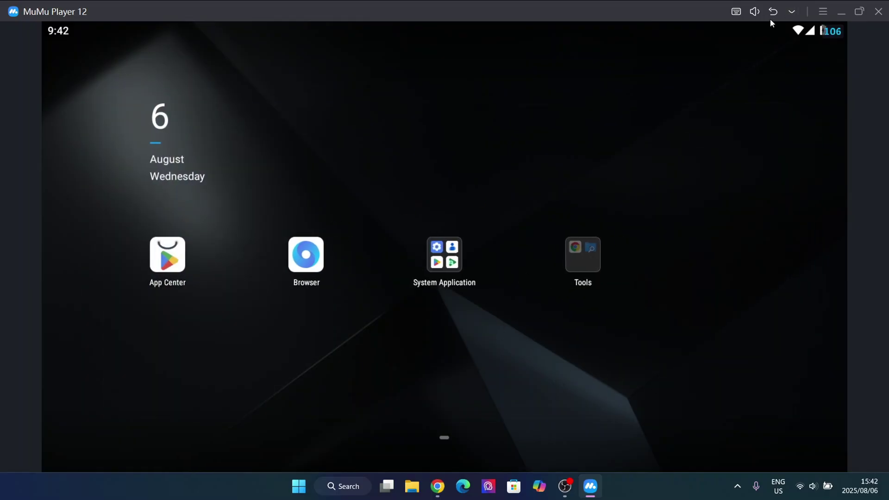
# Install the krnl_release_2.684.688_2025.8.6_41 APK from the Downloads folder into the emulator
pyautogui.click(792, 13)
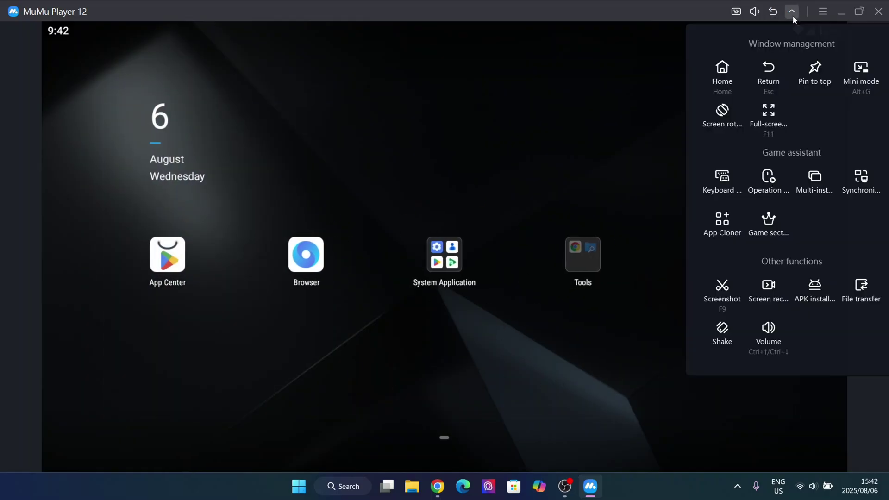
pyautogui.click(815, 297)
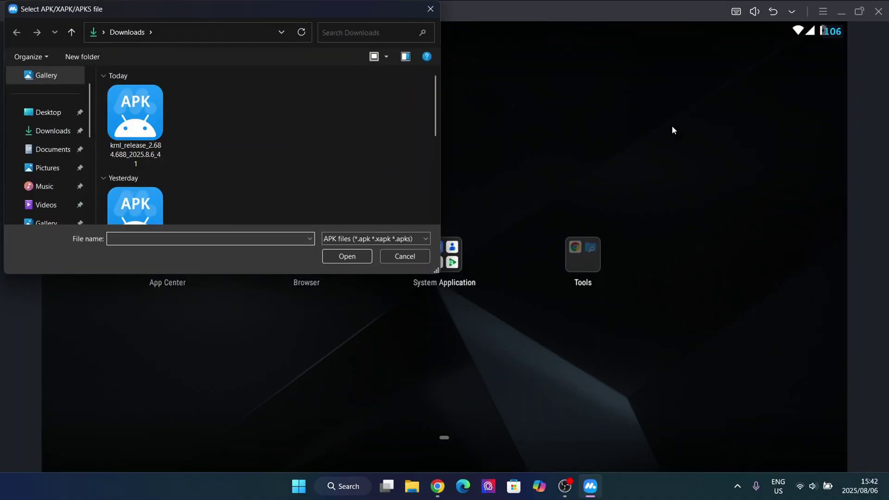
pyautogui.click(129, 128)
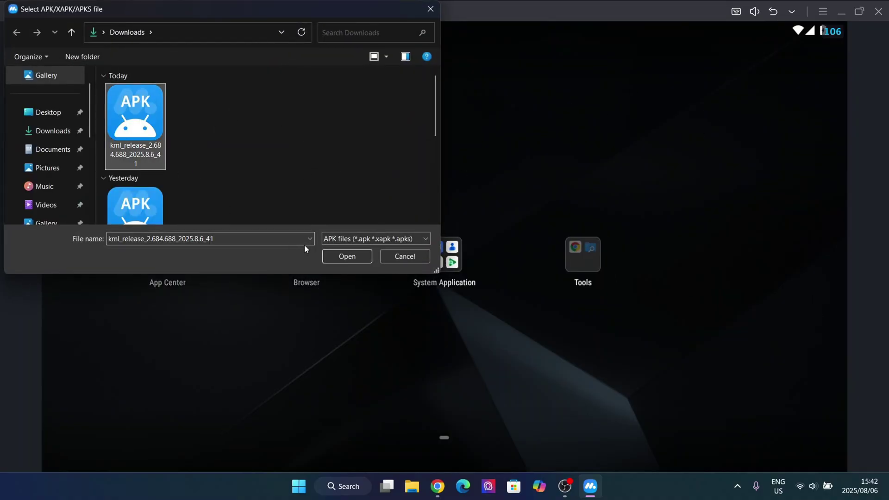
pyautogui.click(355, 255)
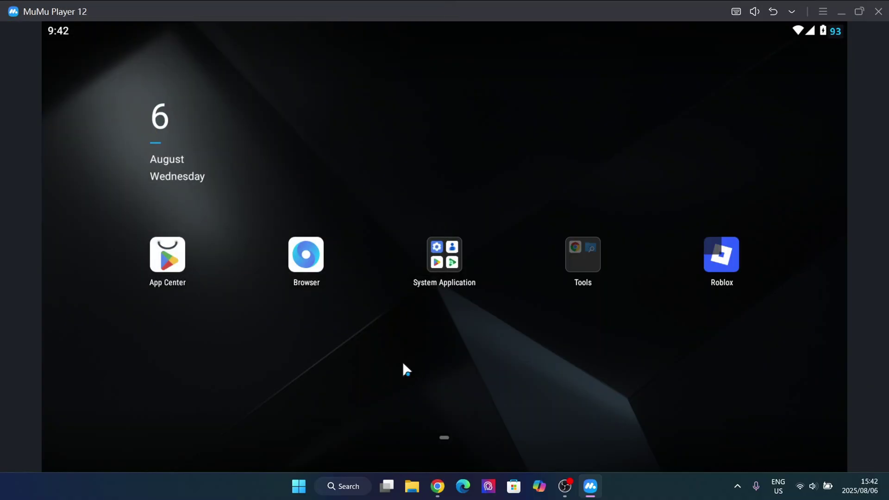
# Launch the newly installed Roblox app and allow it access to manage all files
pyautogui.moveTo(723, 266); pyautogui.dragTo(714, 356)
pyautogui.click(731, 270)
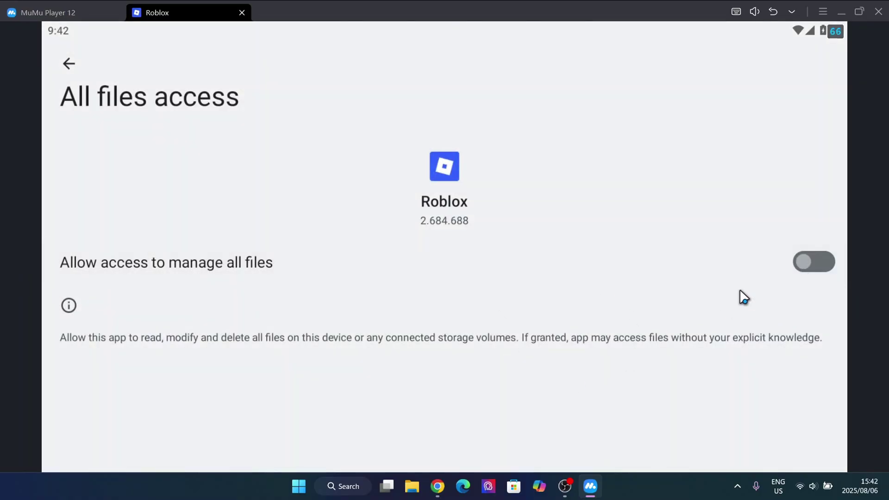
pyautogui.click(814, 271)
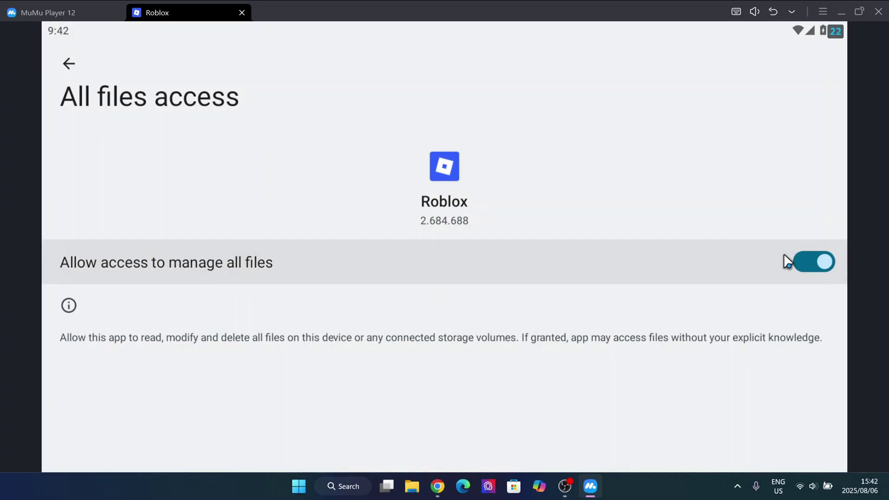
pyautogui.click(69, 67)
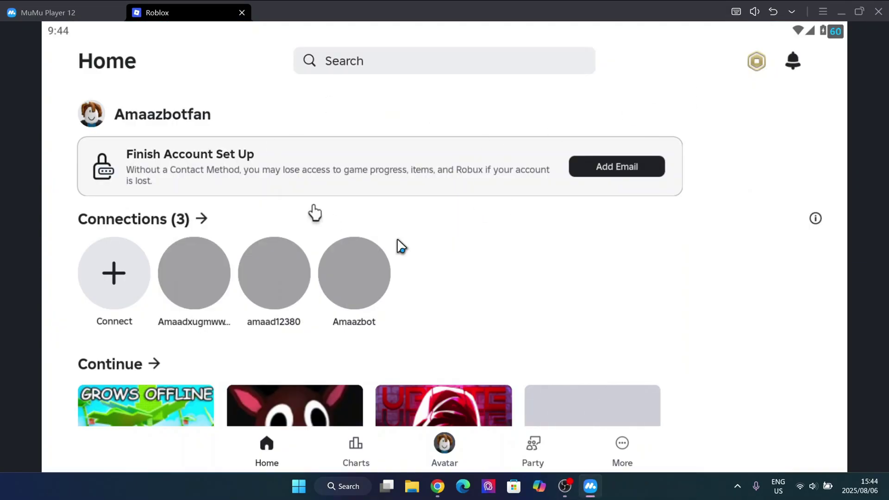
# Open the Grow a Garden page from the Roblox home feed, look through its details and close it
pyautogui.scroll(-5, 373, 204)
pyautogui.scroll(5, 330, 217)
pyautogui.scroll(-4, 255, 214)
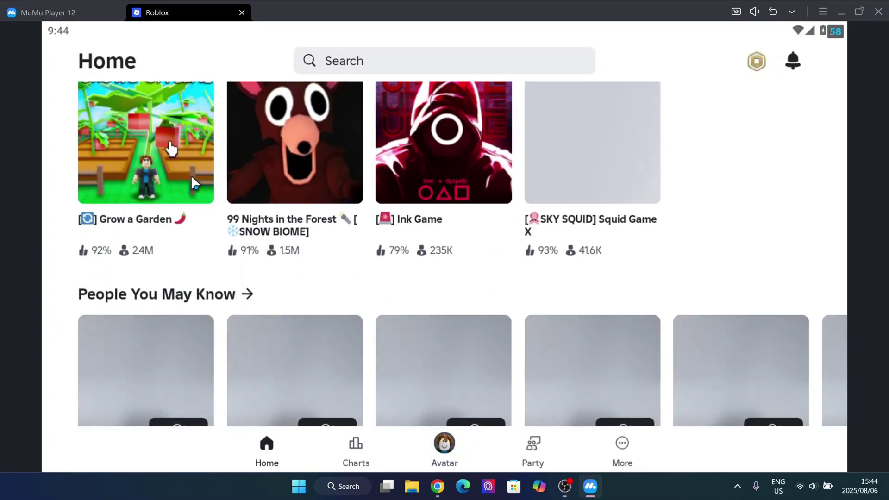
pyautogui.scroll(2, 197, 190)
pyautogui.click(198, 259)
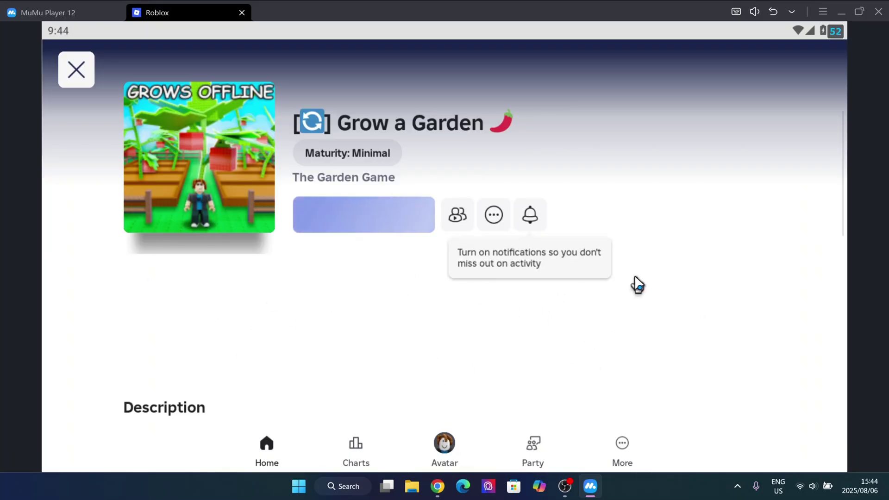
pyautogui.scroll(-5, 300, 286)
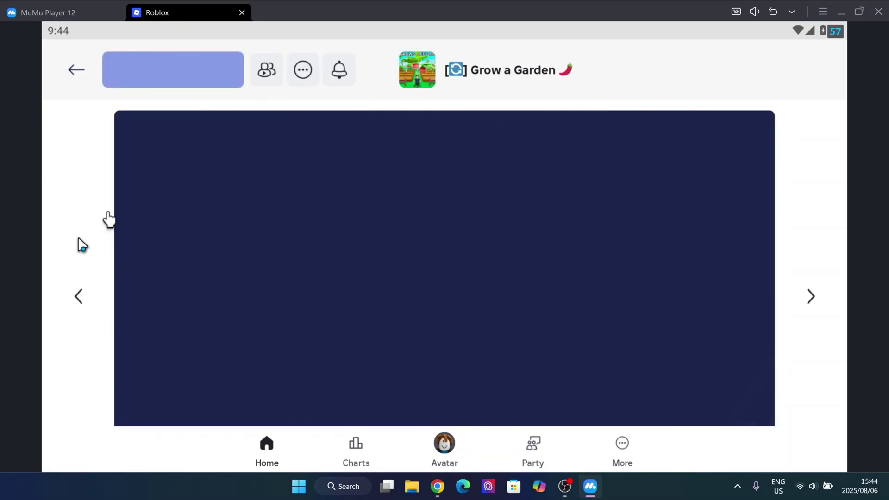
pyautogui.scroll(5, 75, 64)
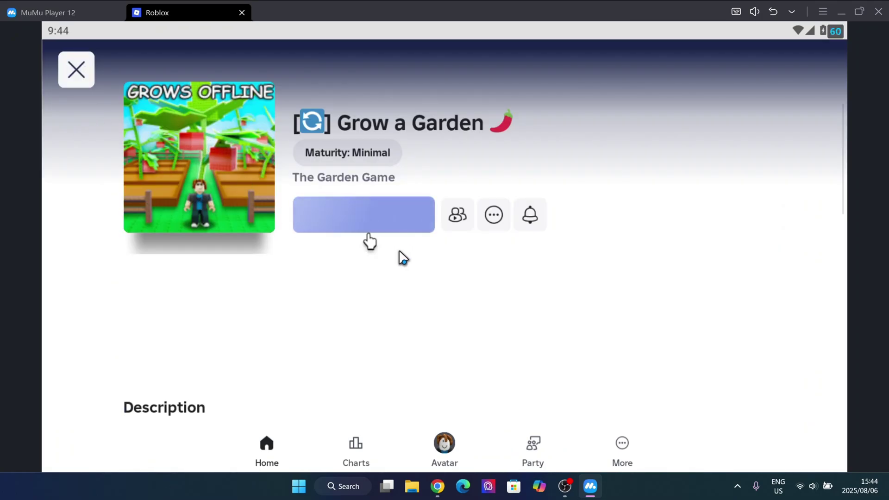
pyautogui.scroll(-5, 385, 240)
pyautogui.scroll(5, 377, 258)
pyautogui.scroll(-5, 378, 250)
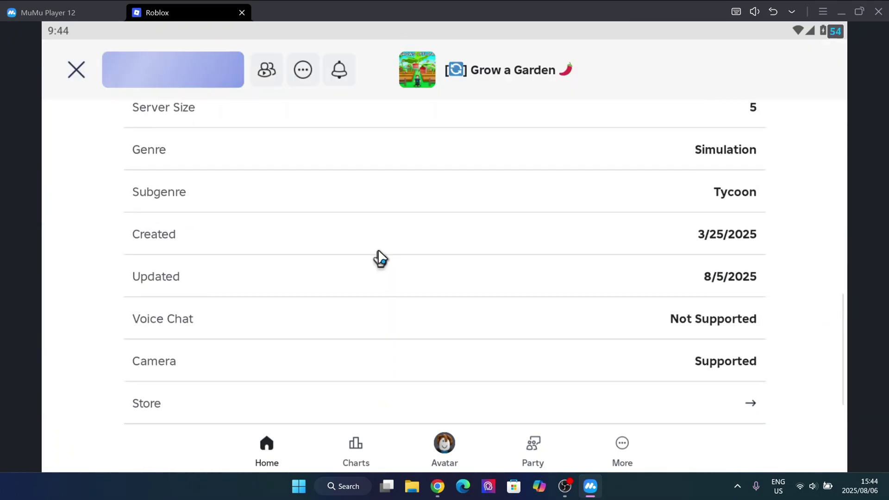
pyautogui.scroll(5, 378, 252)
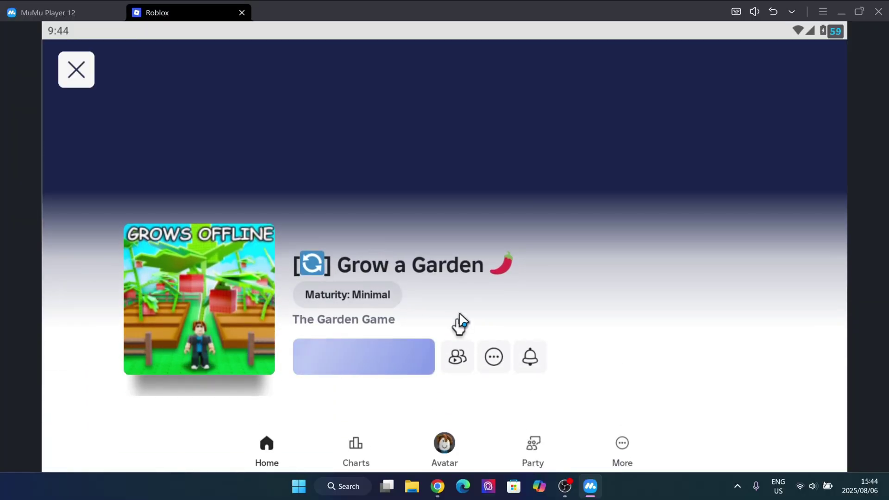
pyautogui.click(87, 74)
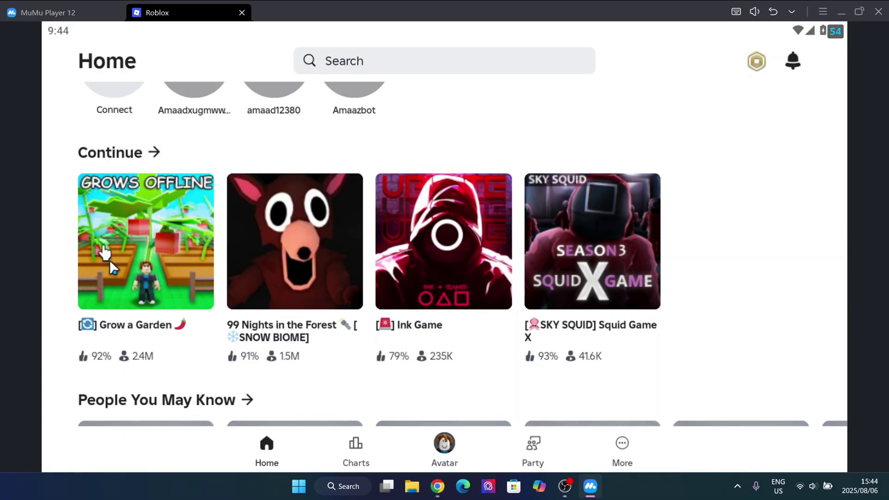
# Join Grow a Garden with the chat hidden and open the Krnl key dialog in the game
pyautogui.click(109, 252)
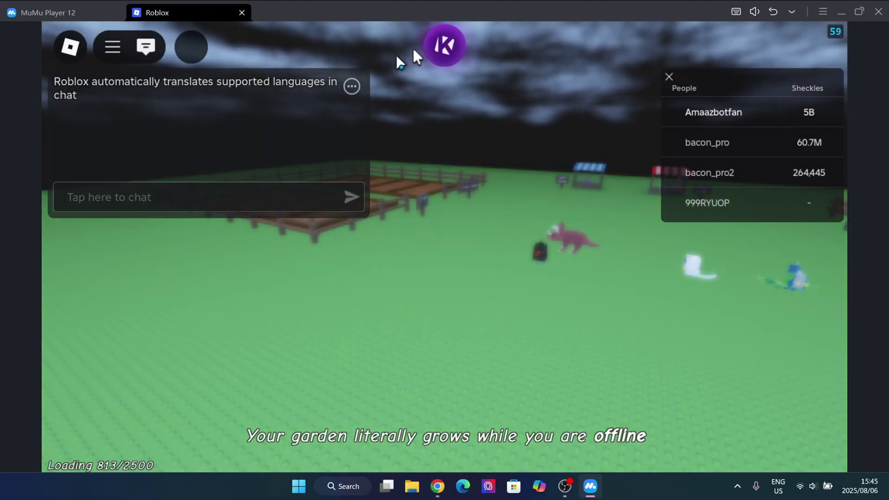
pyautogui.click(145, 46)
pyautogui.click(442, 46)
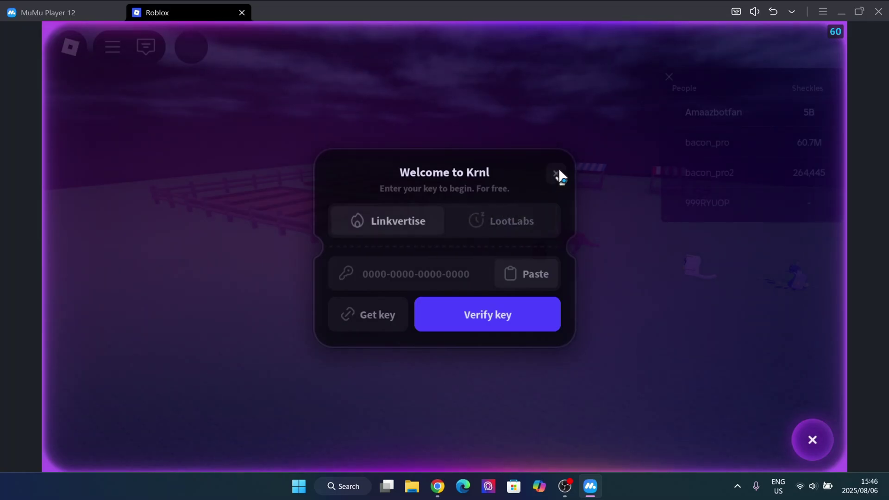
# Choose LootLabs over Linkvertise as the key provider, closing the Krnl dialog and minimizing the emulator
pyautogui.click(487, 209)
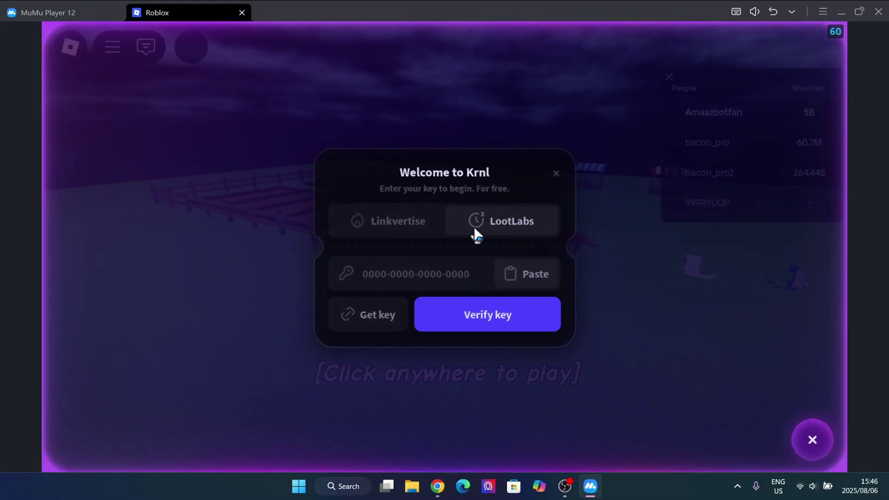
pyautogui.click(371, 212)
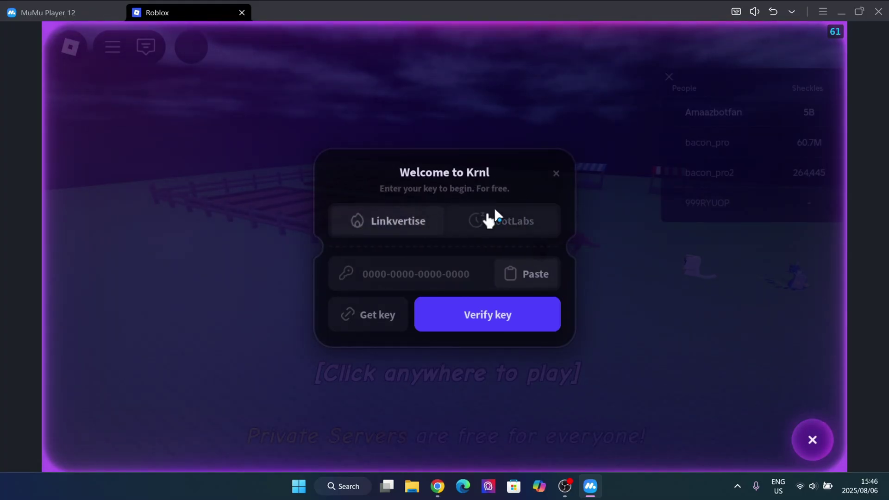
pyautogui.click(501, 217)
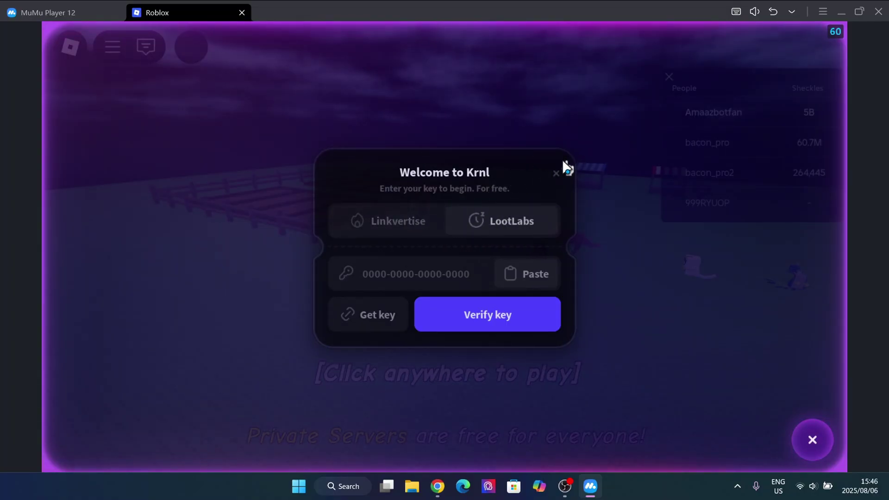
pyautogui.click(557, 172)
pyautogui.click(841, 13)
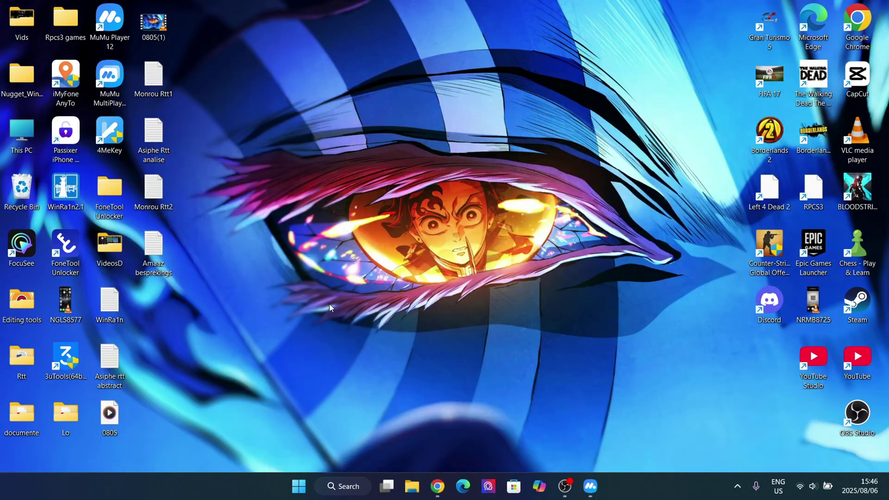